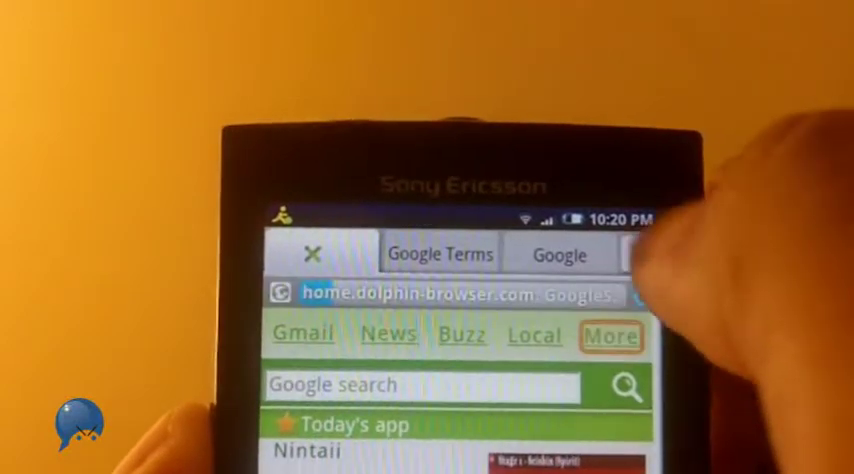
Step: Pull down the phone's notification bar to glance at it, then dismiss it
drag(460, 220, 460, 440)
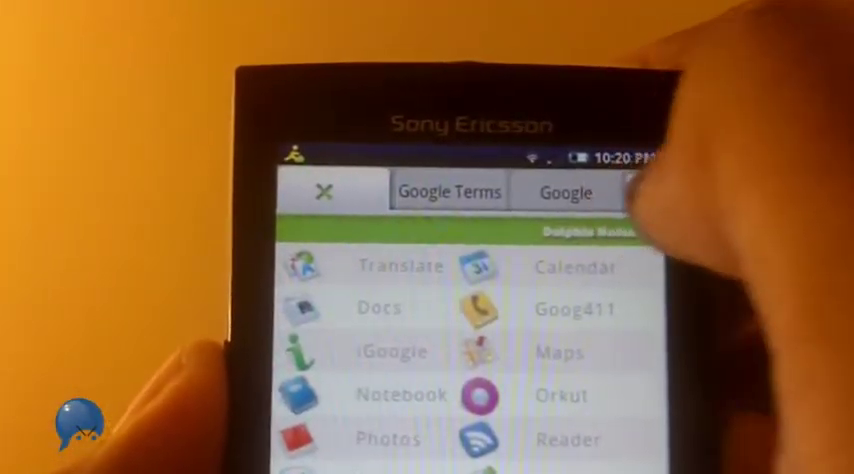
click(620, 200)
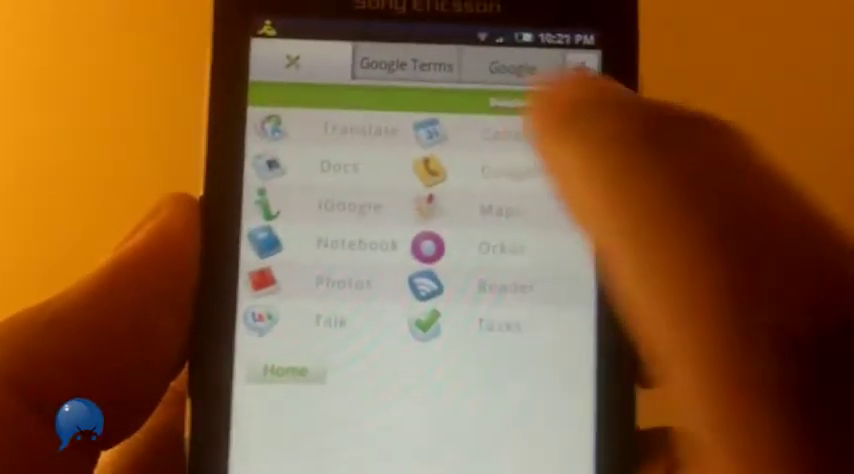
Step: Open the GOOG-411 free business lookup page from the Google apps list
click(455, 130)
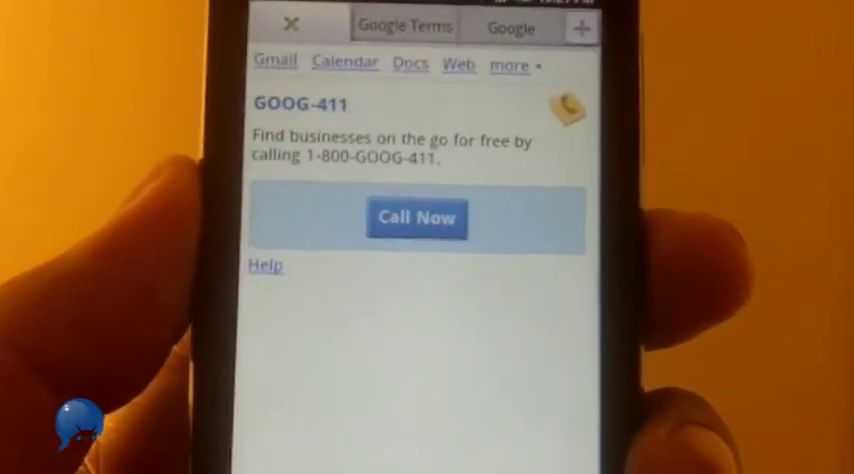